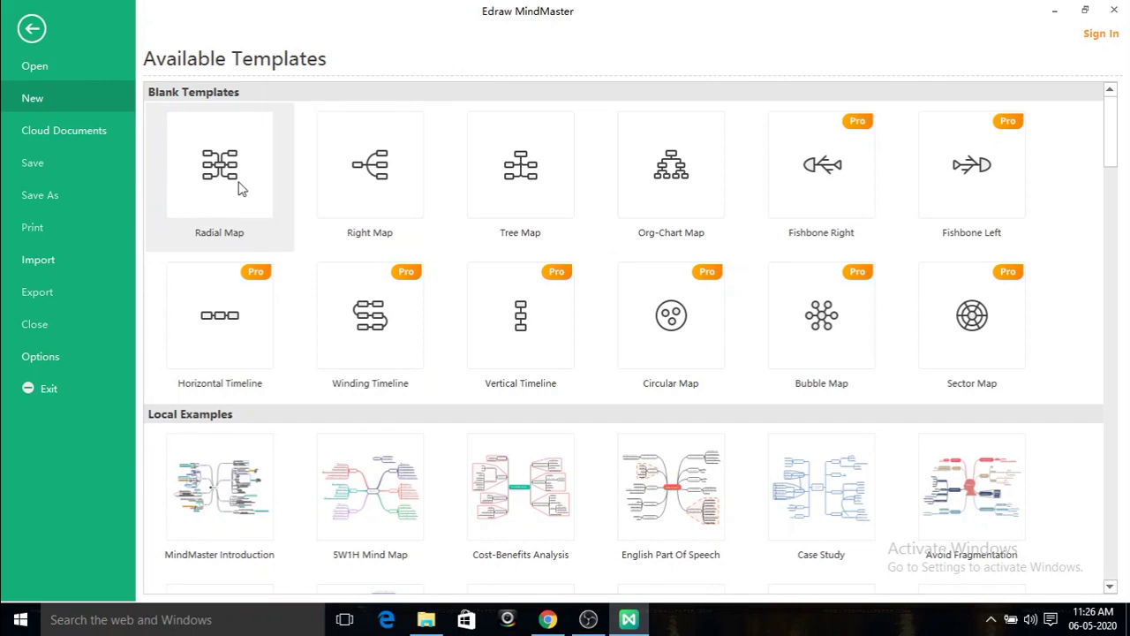
Create a blank Radial Map and rename its central idea to "Mind Mapping".
{"action": "left_click", "coordinate": [241, 188]}
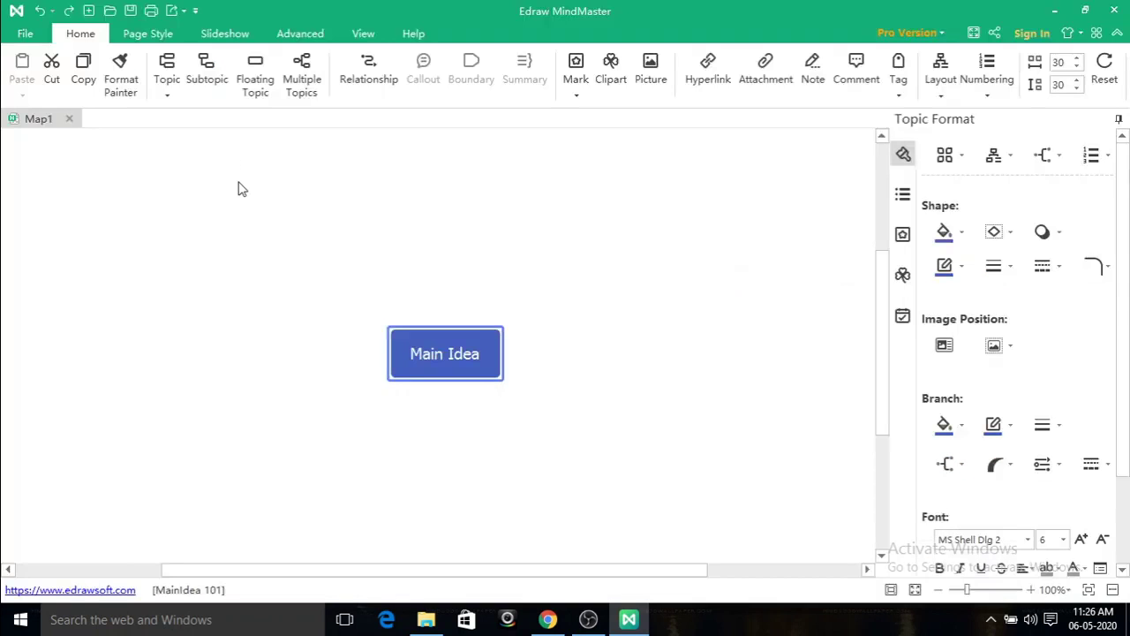
{"action": "double_click", "coordinate": [473, 353]}
{"action": "key", "text": "BackSpace"}
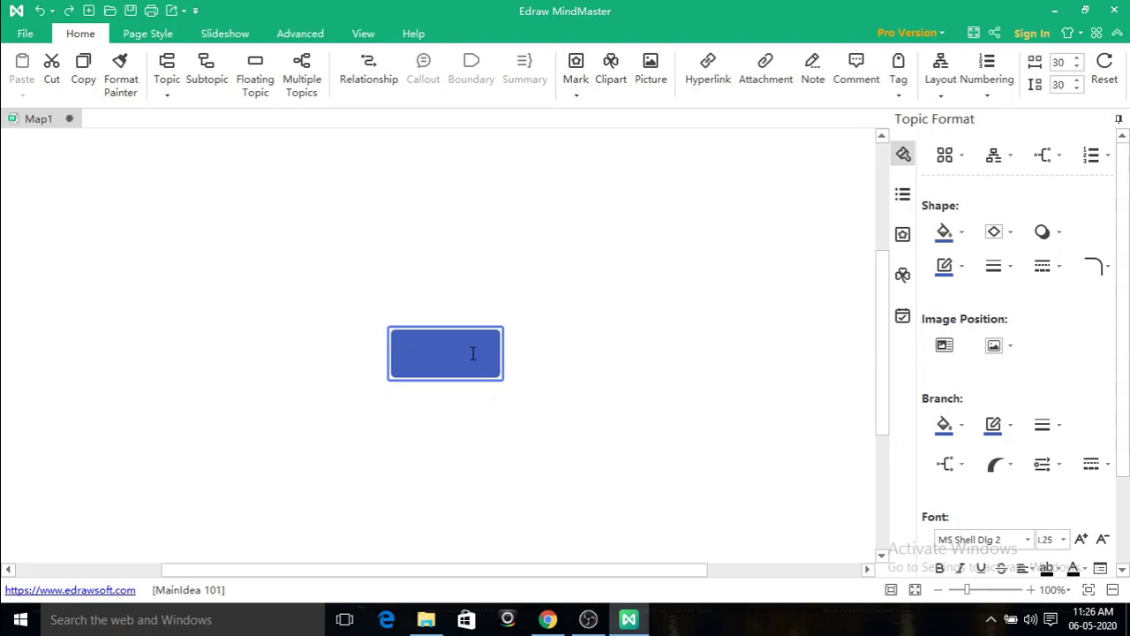
{"action": "type", "text": "Mind"}
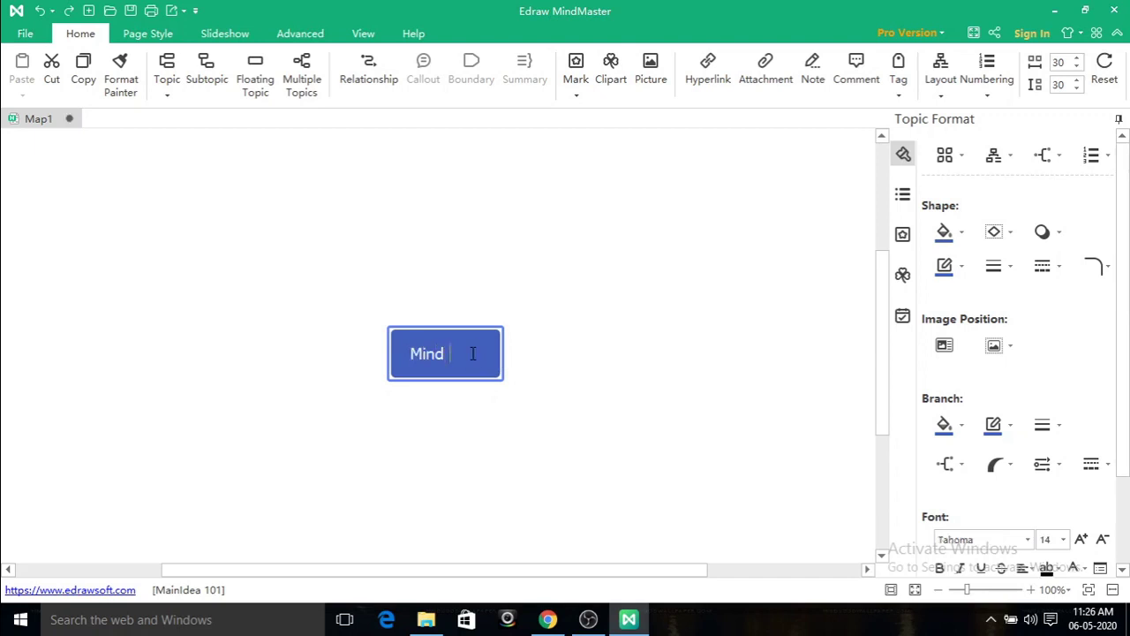
{"action": "type", "text": " Mapping"}
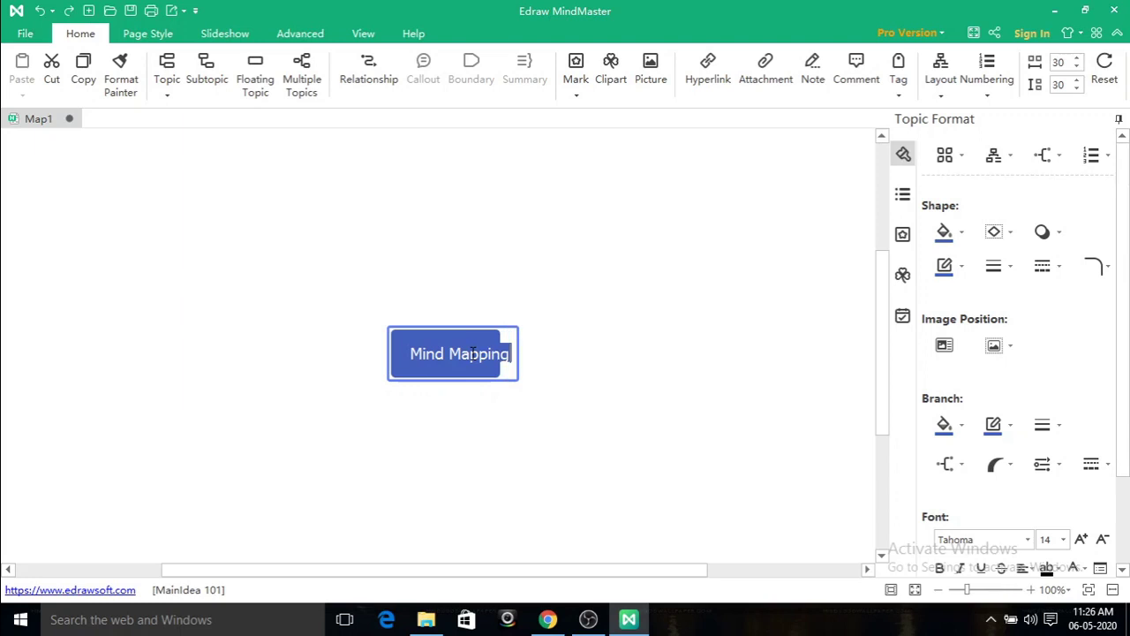
{"action": "left_click", "coordinate": [501, 372]}
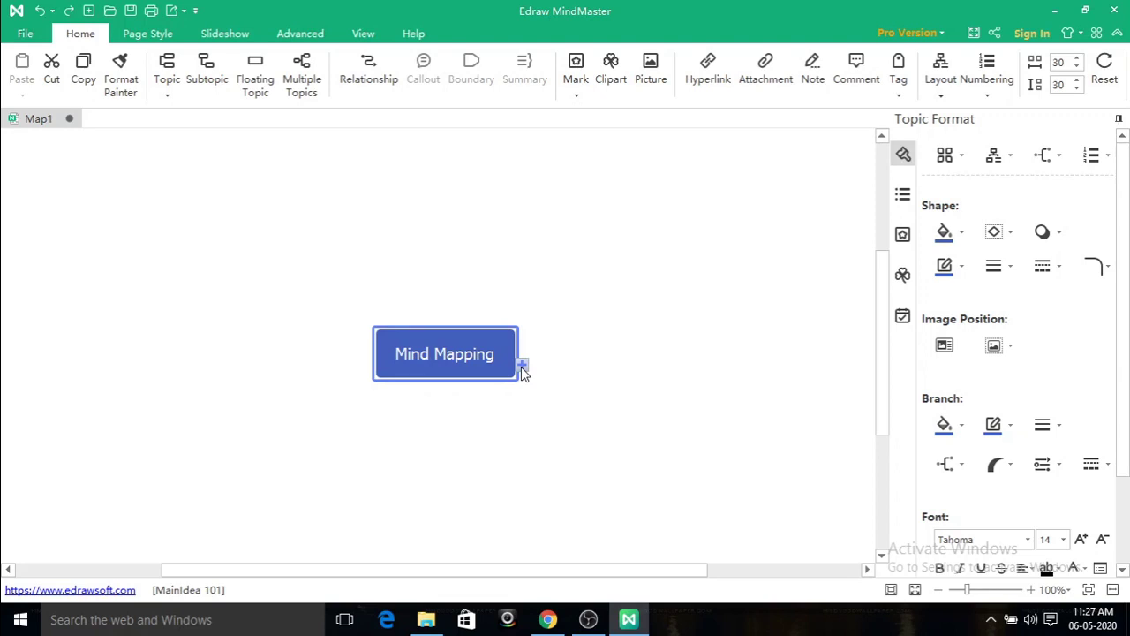
Add a main topic to the Mind Mapping idea and name it "Planning".
{"action": "left_click", "coordinate": [521, 371]}
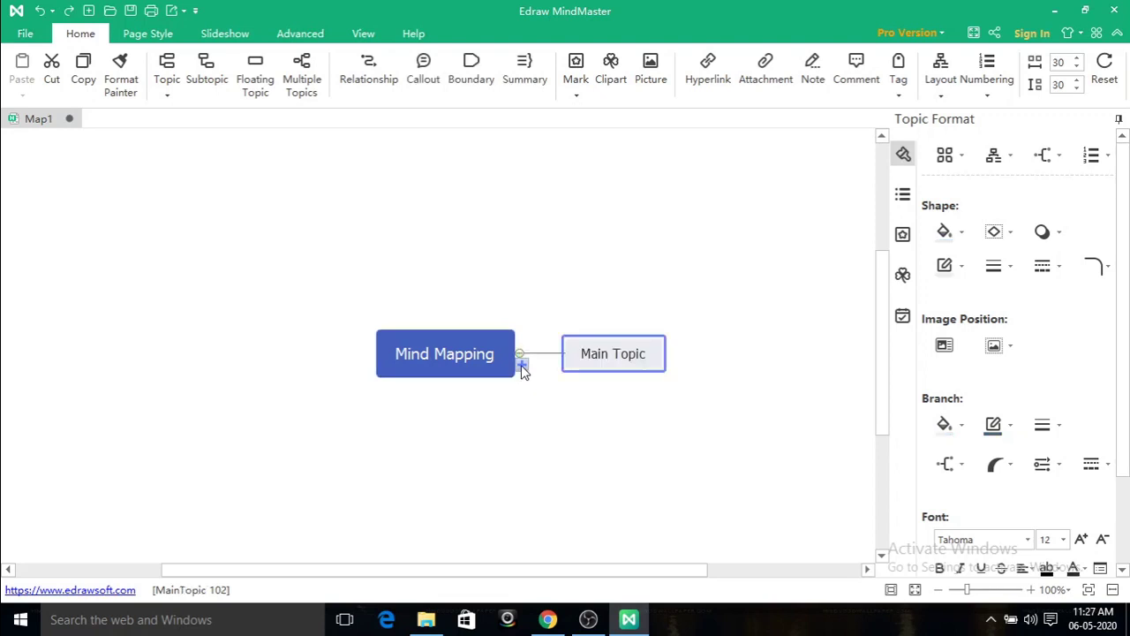
{"action": "double_click", "coordinate": [645, 355]}
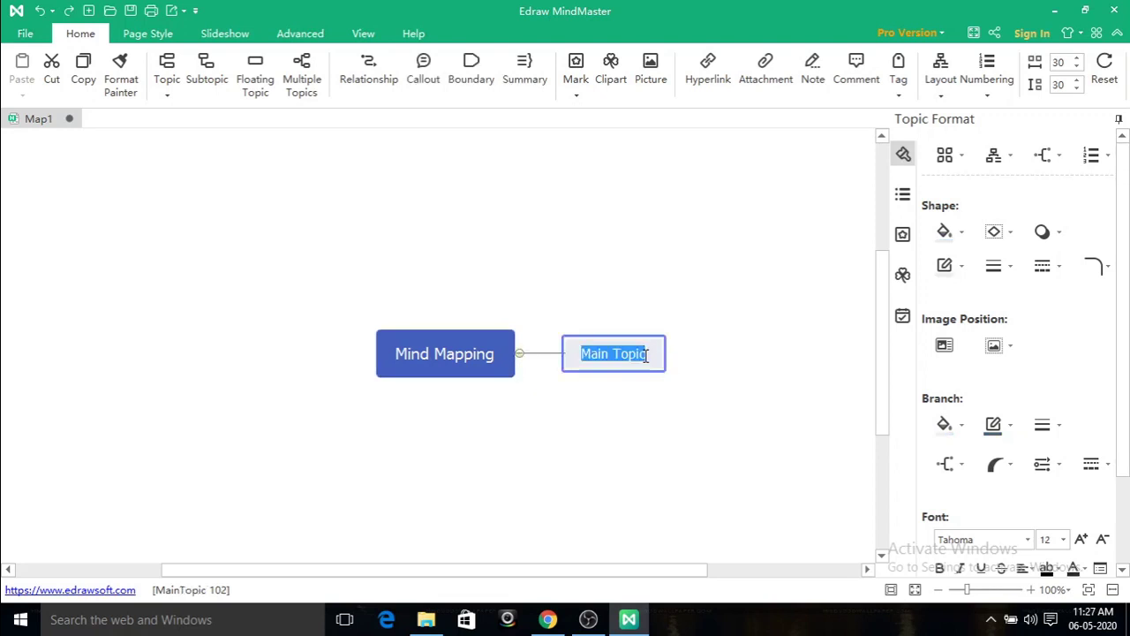
{"action": "key", "text": "BackSpace"}
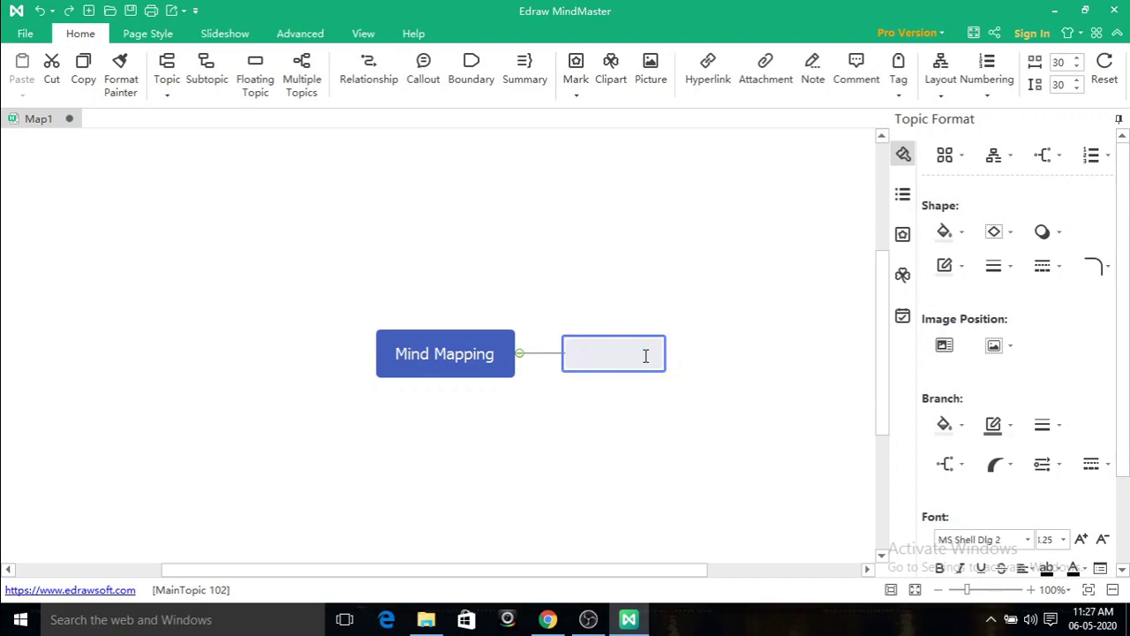
{"action": "type", "text": "Plannin"}
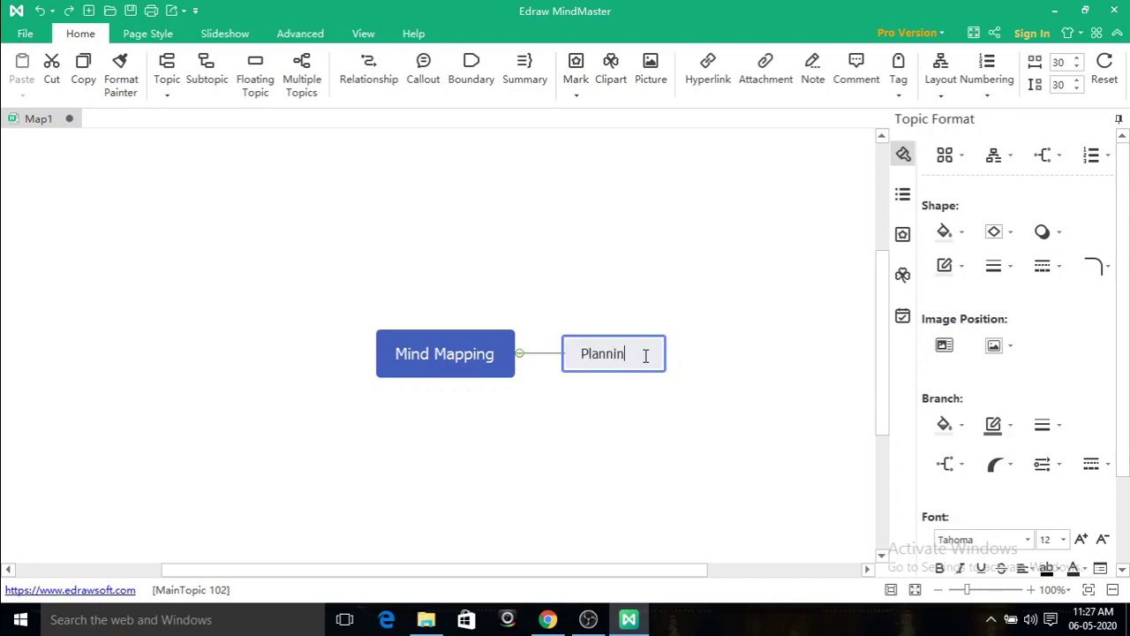
{"action": "type", "text": "g"}
{"action": "left_click", "coordinate": [660, 369]}
{"action": "left_click", "coordinate": [638, 359]}
Add a subtopic named "Projects" under the Planning topic.
{"action": "left_click", "coordinate": [658, 365]}
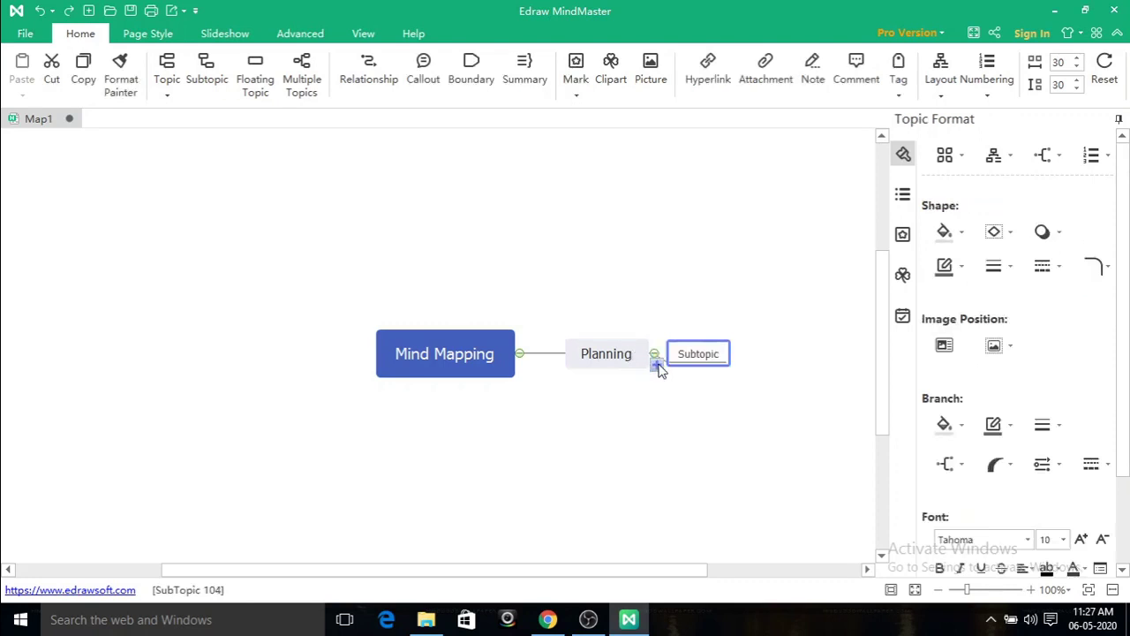
{"action": "double_click", "coordinate": [722, 355]}
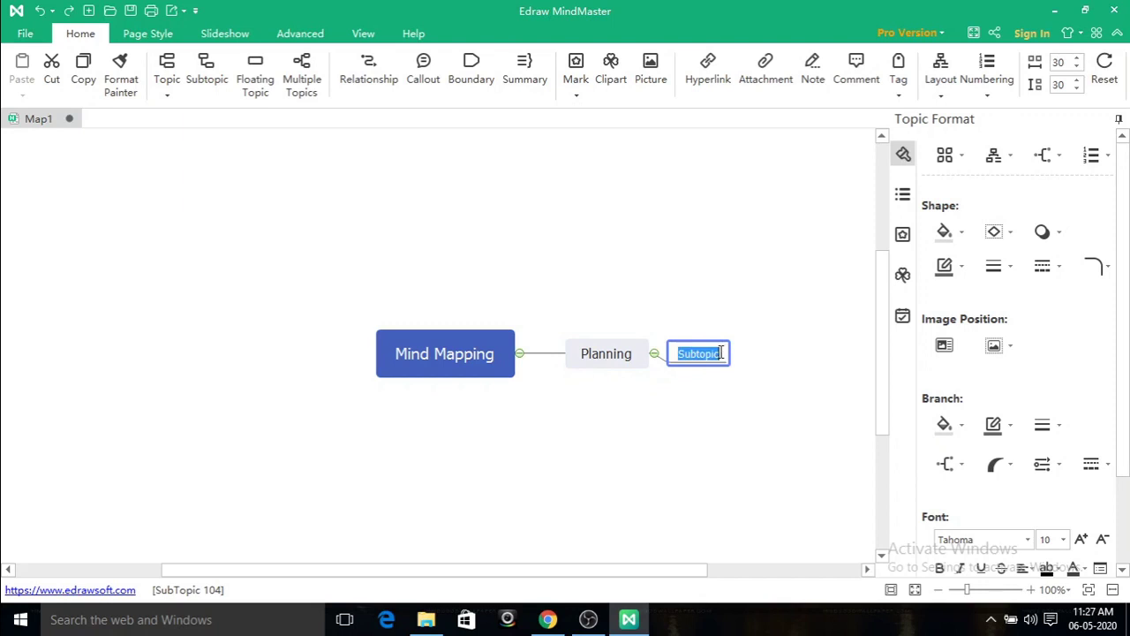
{"action": "type", "text": "Projects"}
{"action": "key", "text": "Return"}
Switch to Edraw MindMaster and view the available font sizes for the Planning topic's text.
{"action": "mouse_move", "coordinate": [587, 621]}
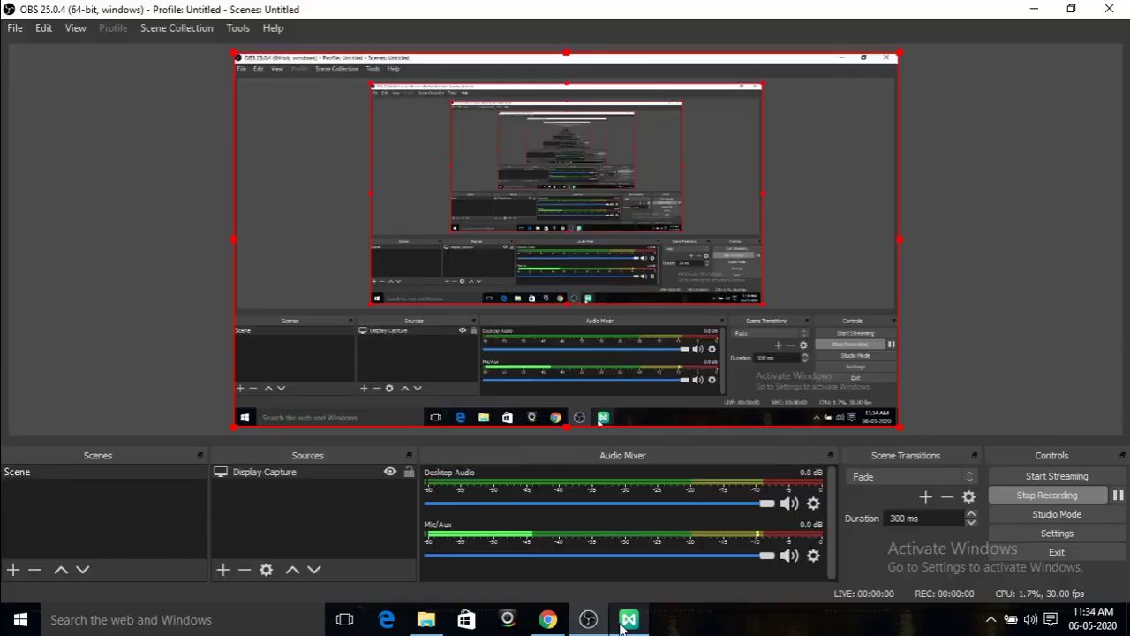
{"action": "left_click", "coordinate": [629, 619]}
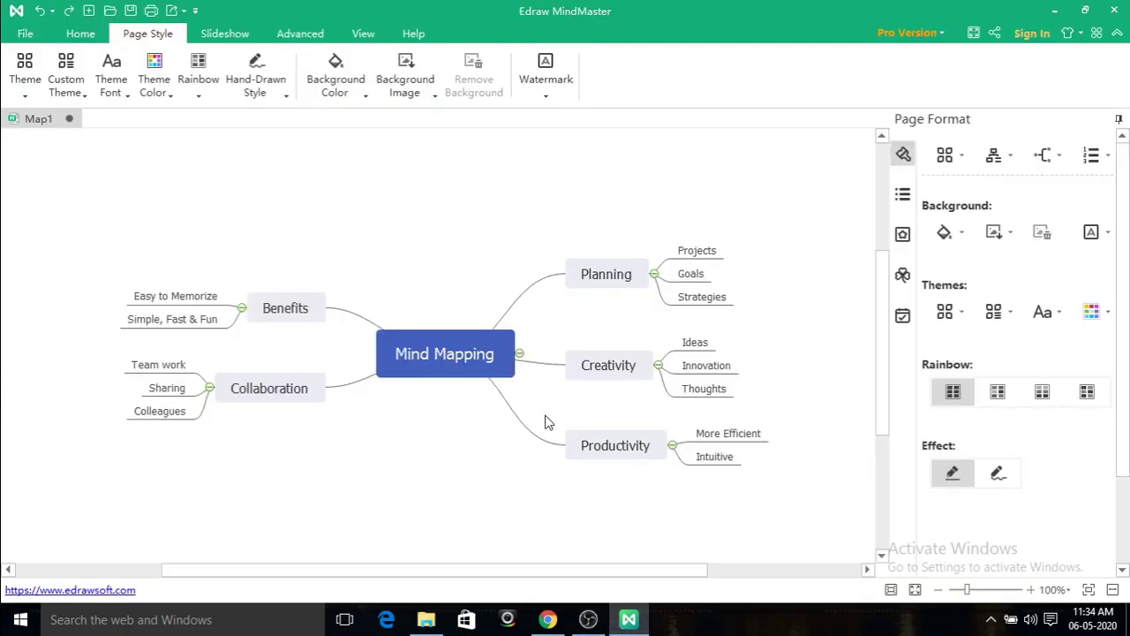
{"action": "left_click", "coordinate": [622, 279]}
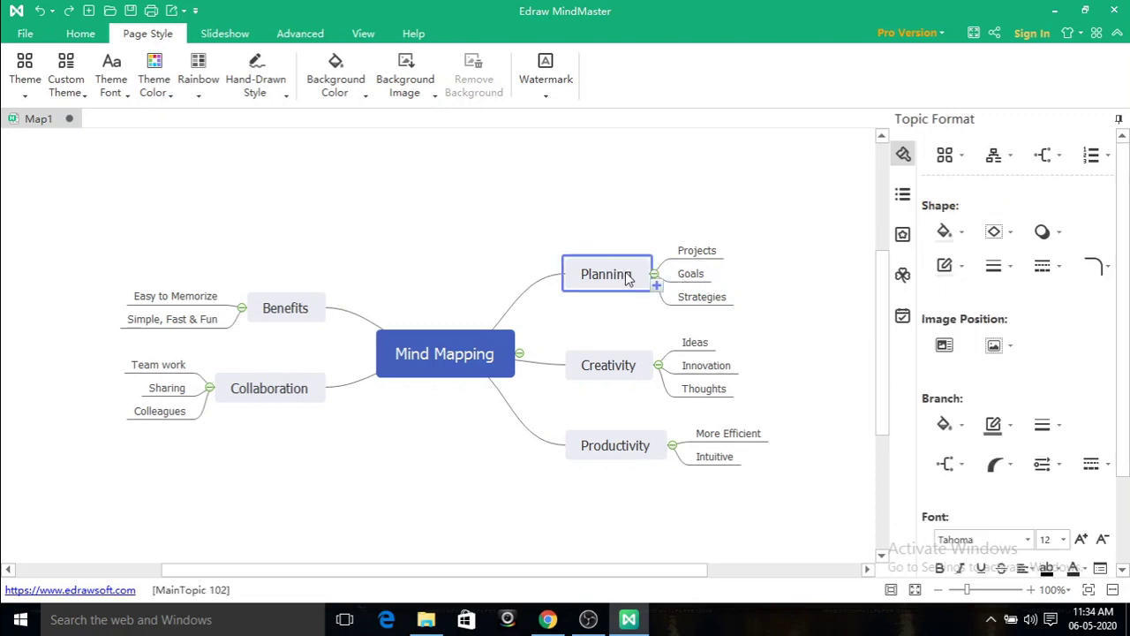
{"action": "left_click", "coordinate": [628, 274]}
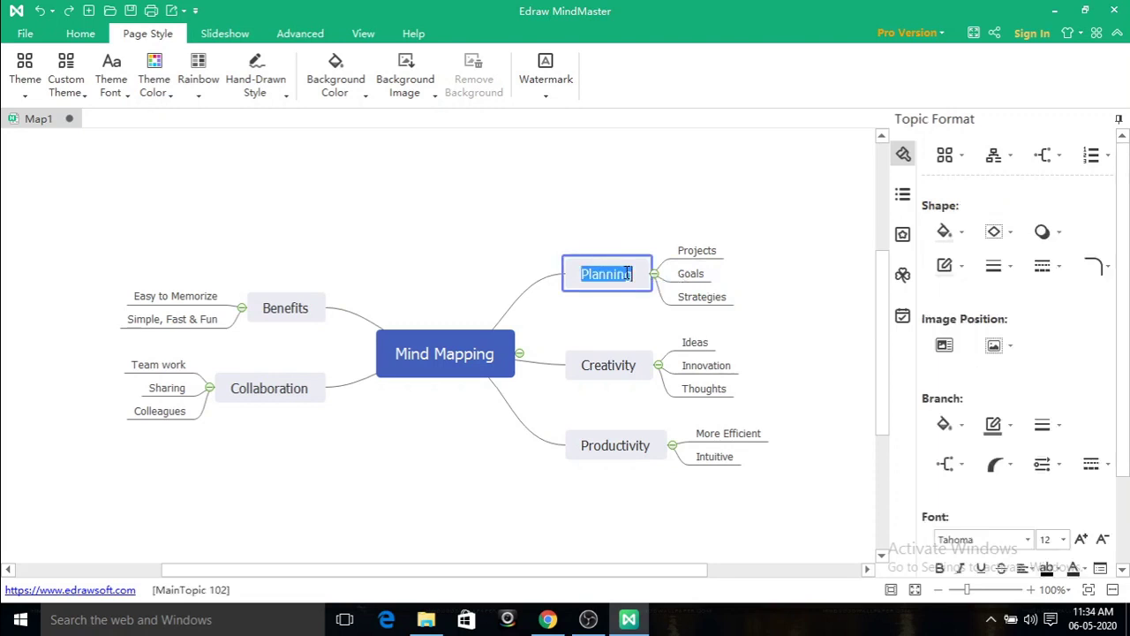
{"action": "left_click", "coordinate": [1066, 542]}
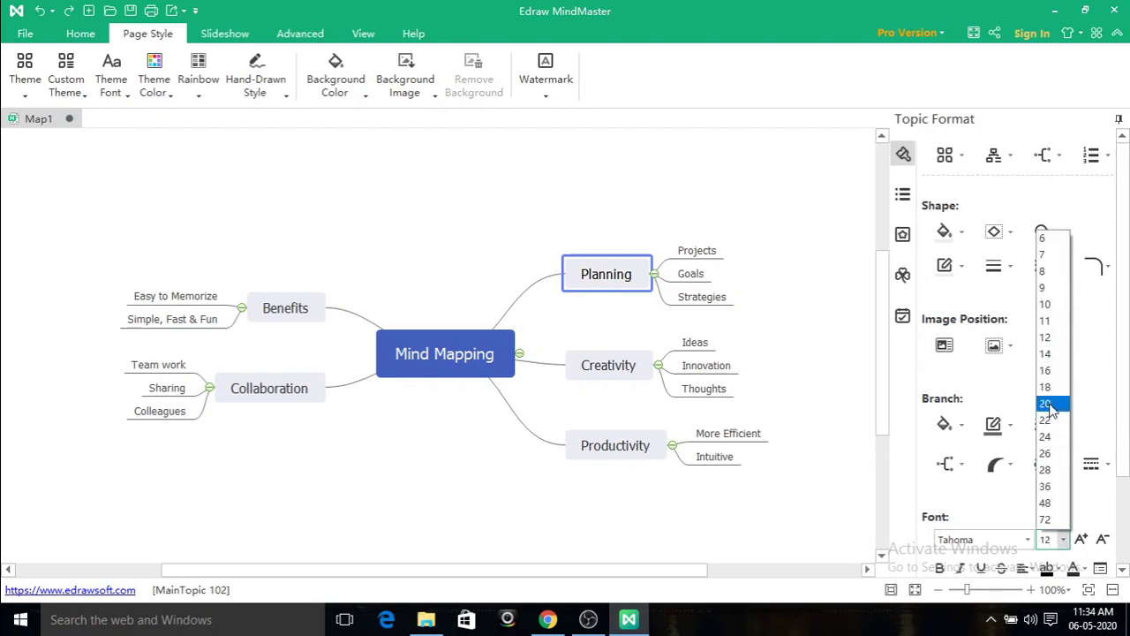
{"action": "left_click", "coordinate": [765, 227]}
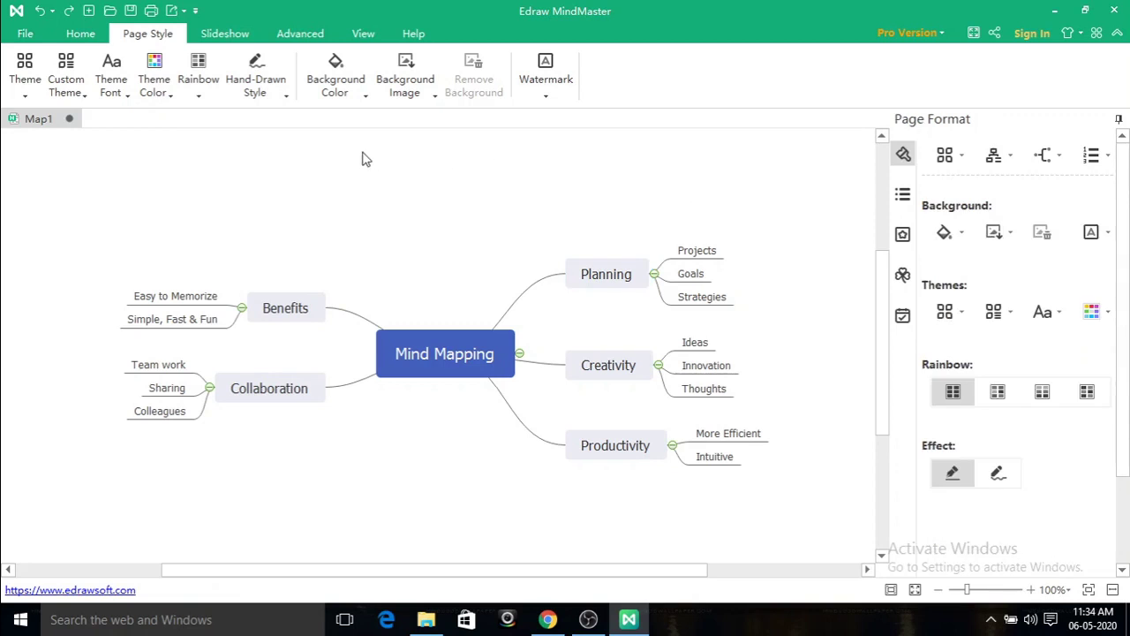
Set the map's background color to a light pink.
{"action": "left_click", "coordinate": [351, 95]}
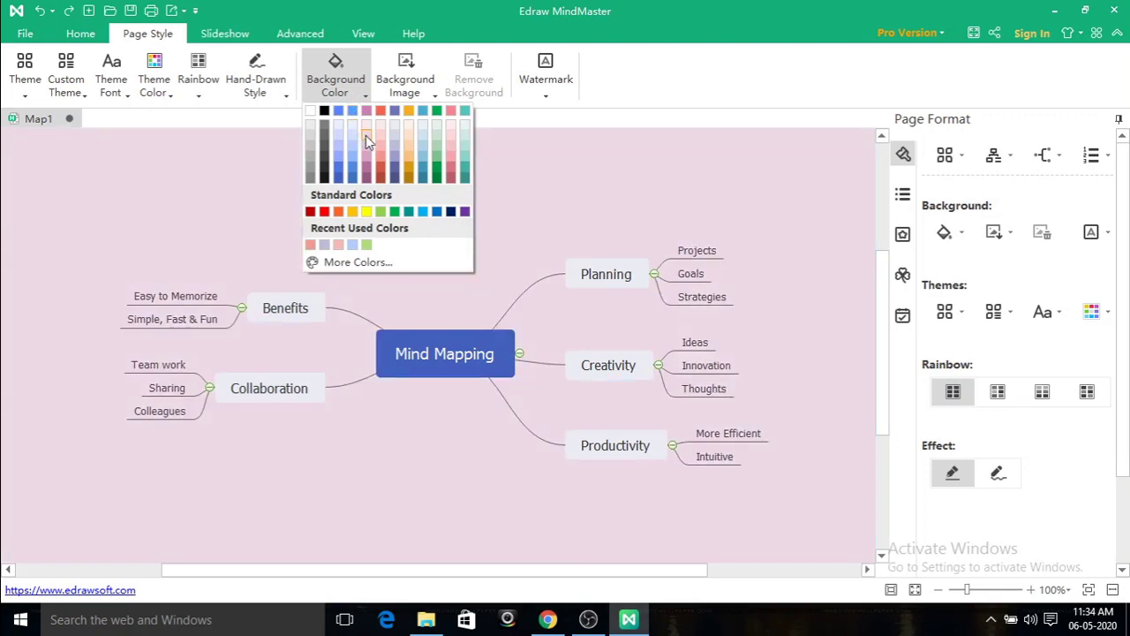
{"action": "left_click", "coordinate": [366, 135]}
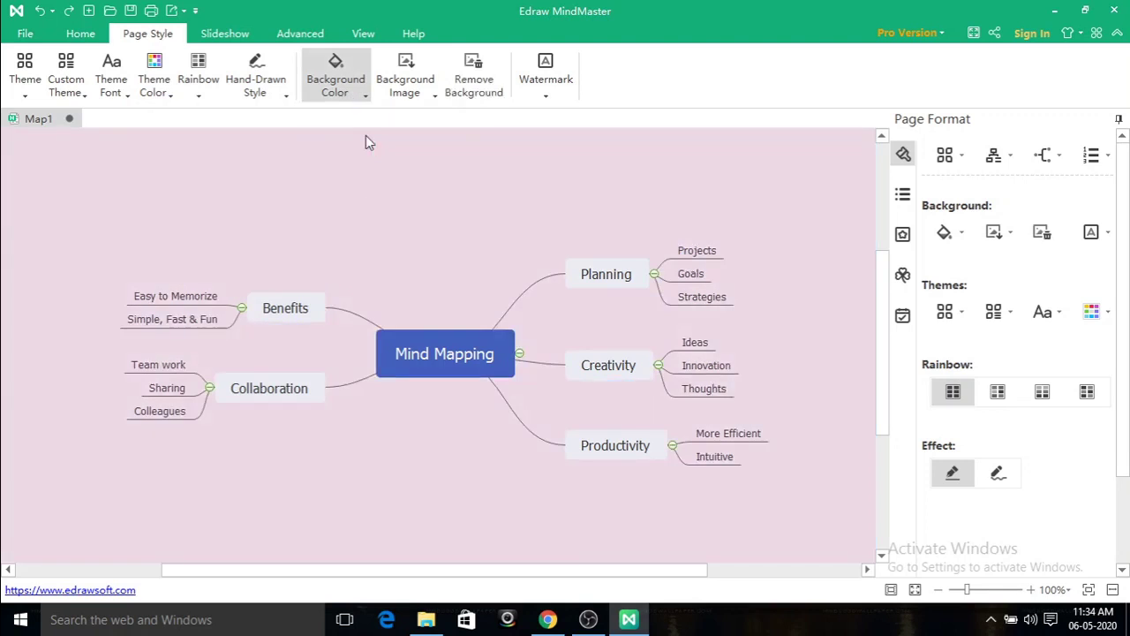
Look through the available background images and the built-in watermarks for the page.
{"action": "left_click", "coordinate": [434, 99]}
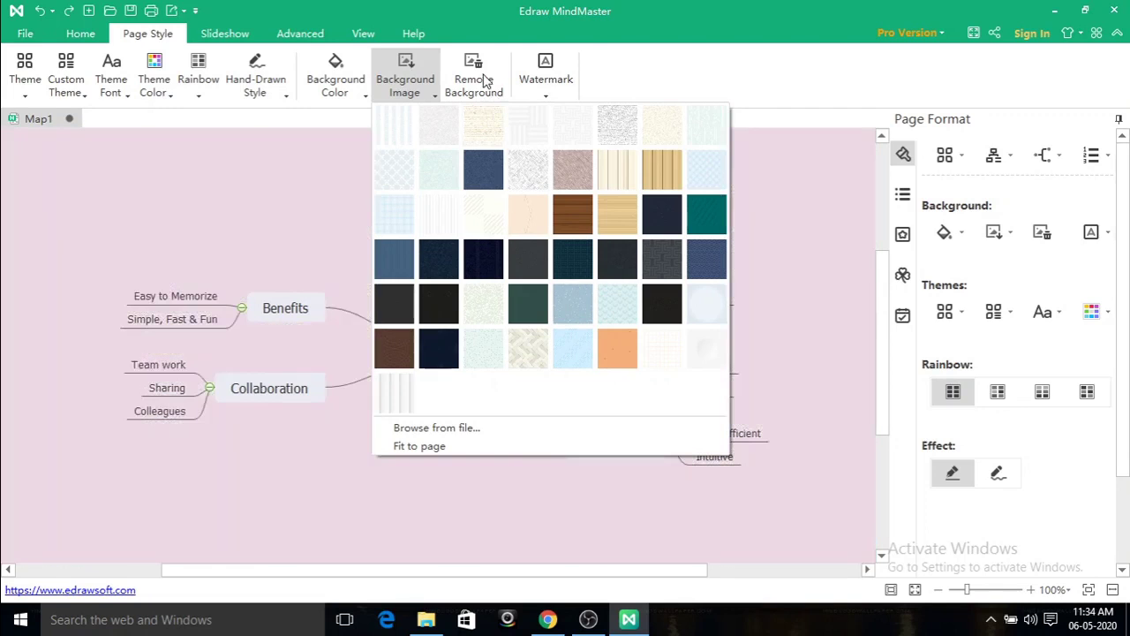
{"action": "left_click", "coordinate": [551, 93]}
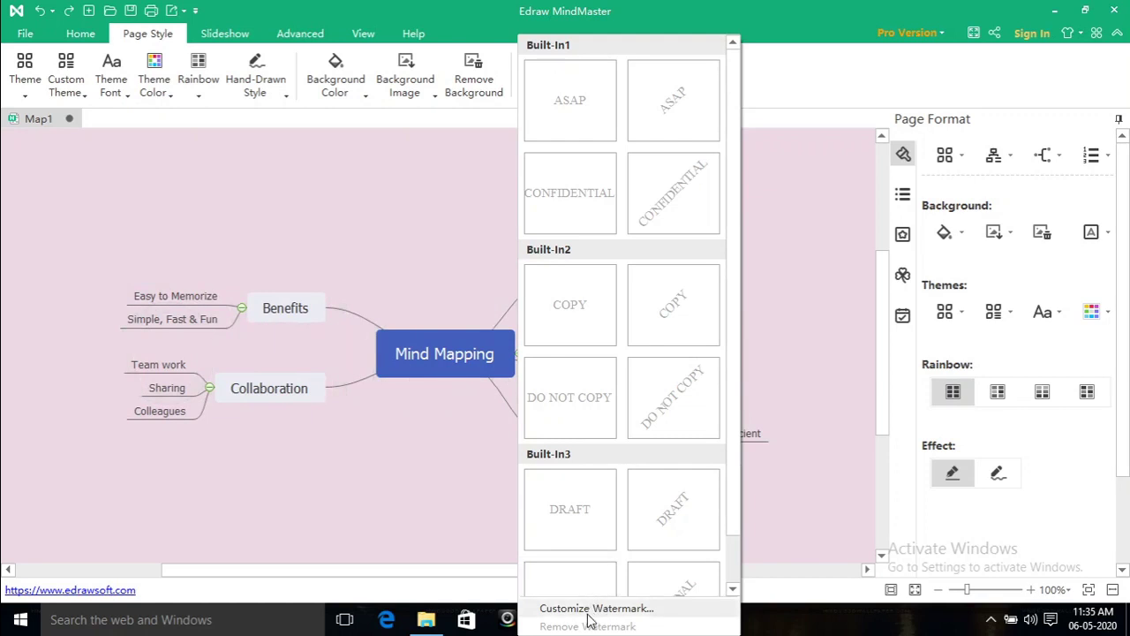
{"action": "left_click", "coordinate": [811, 335]}
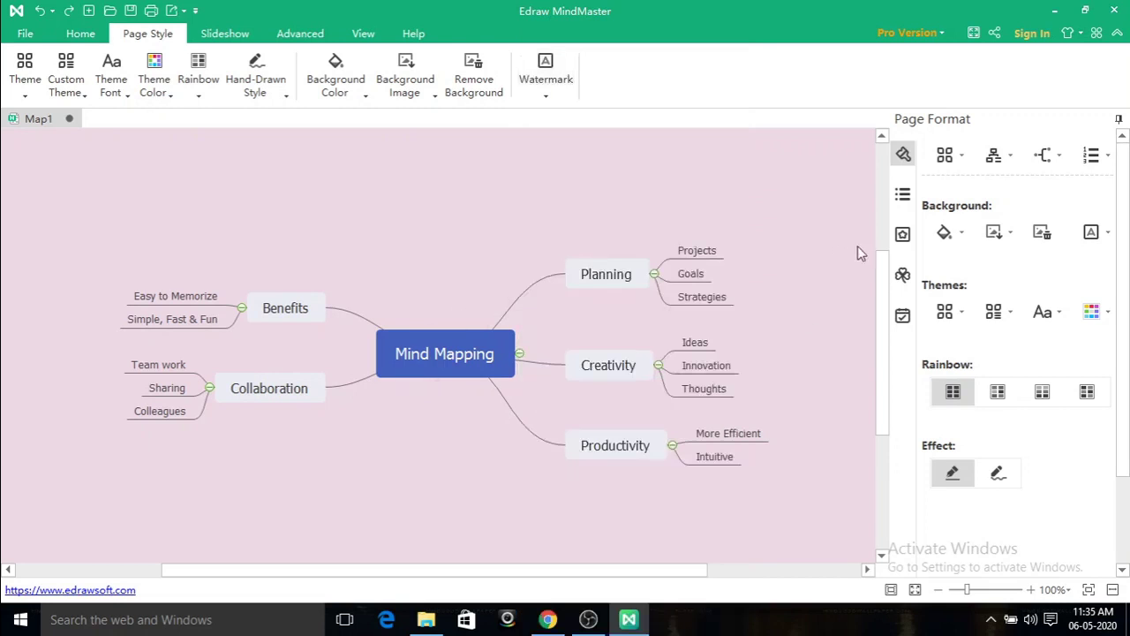
Open the Education clipart library beside the map.
{"action": "left_click", "coordinate": [904, 276]}
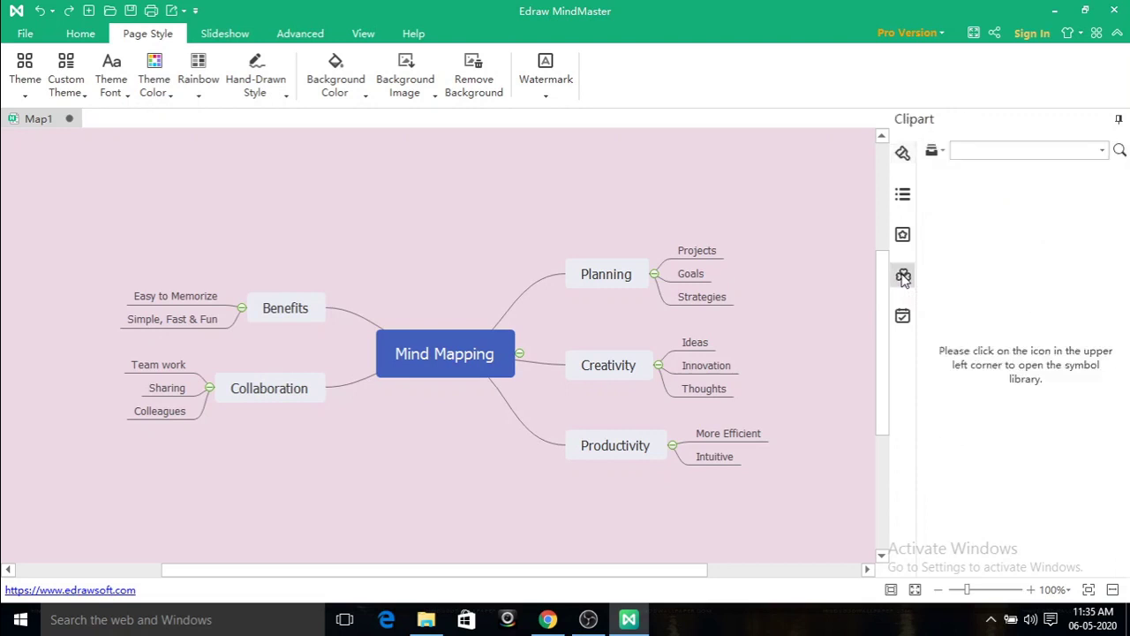
{"action": "left_click", "coordinate": [941, 151]}
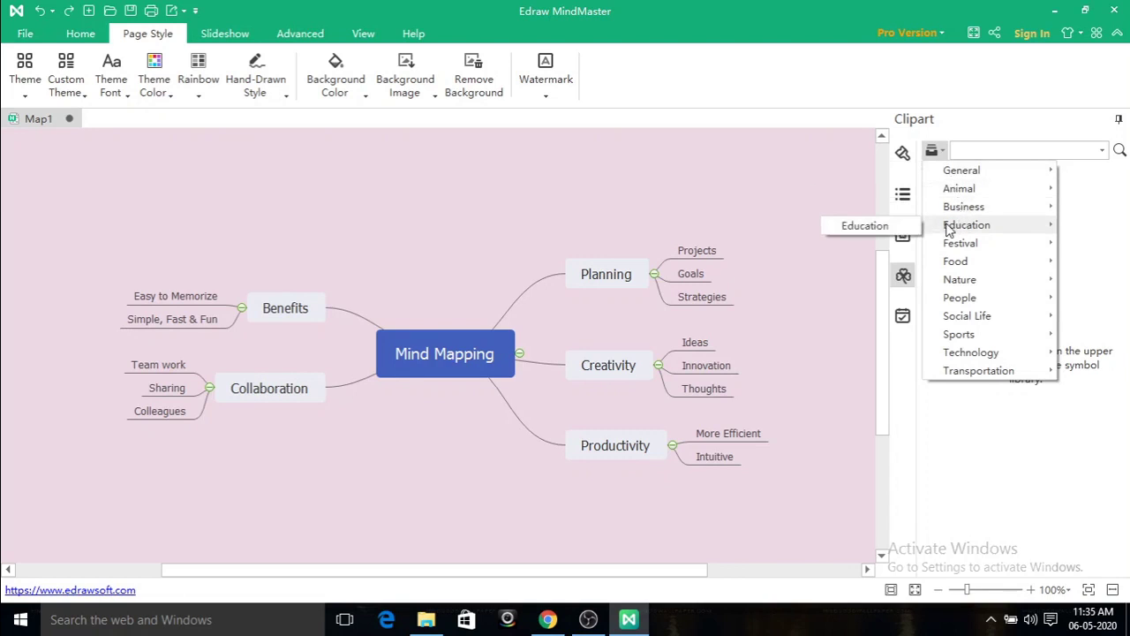
{"action": "left_click", "coordinate": [932, 227]}
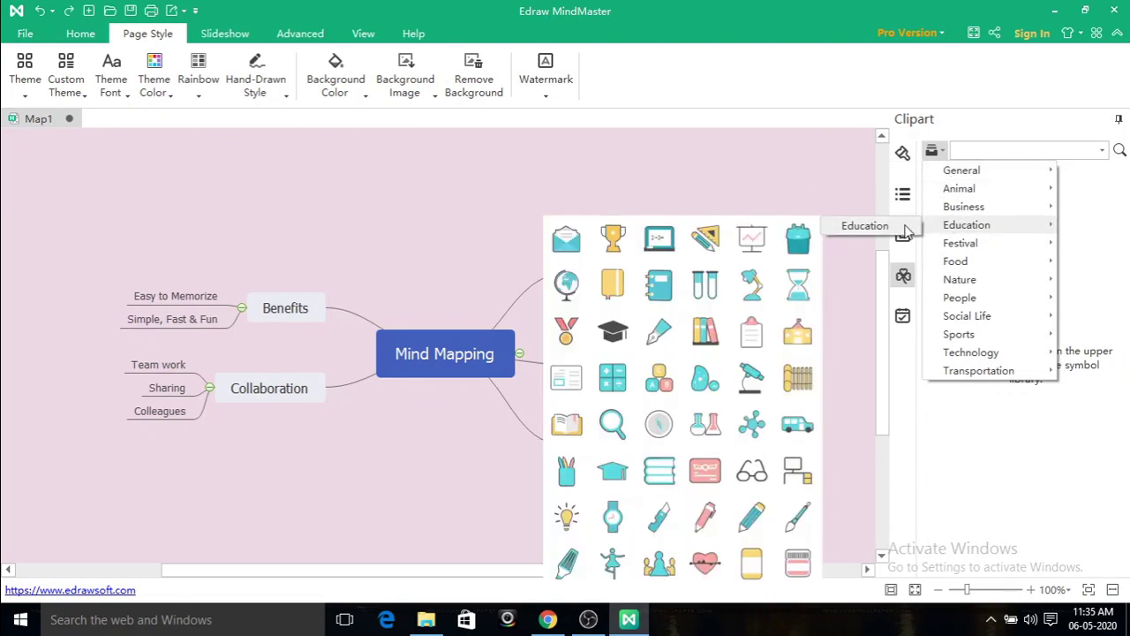
{"action": "left_click", "coordinate": [879, 231]}
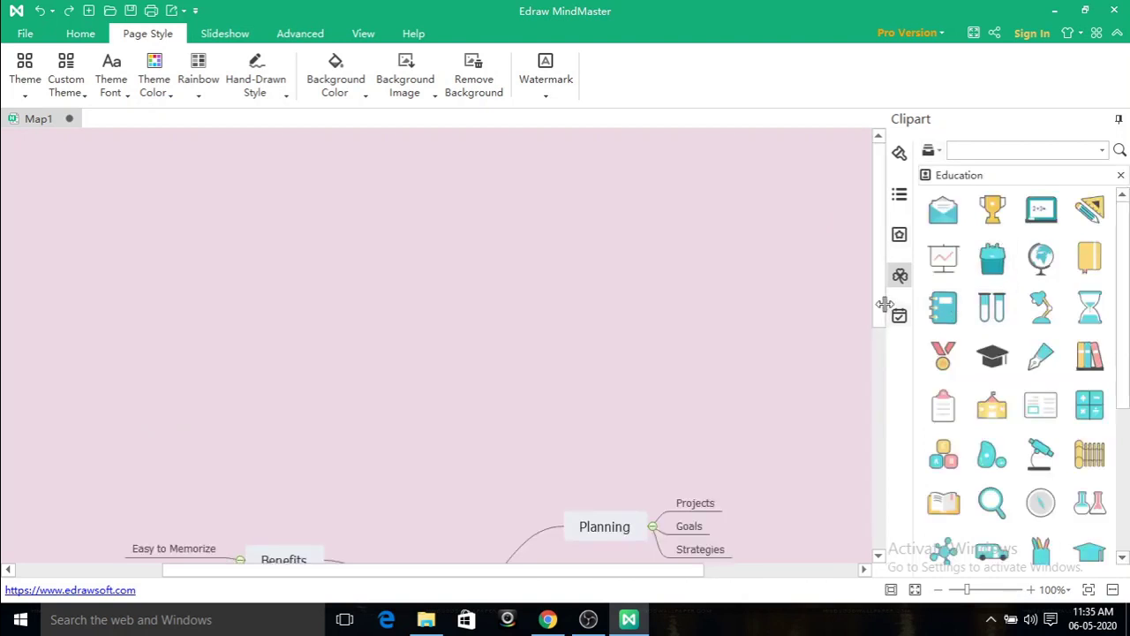
Try to insert the notebook clipart from the Education library into the map.
{"action": "left_click_drag", "start_coordinate": [884, 303], "coordinate": [887, 425]}
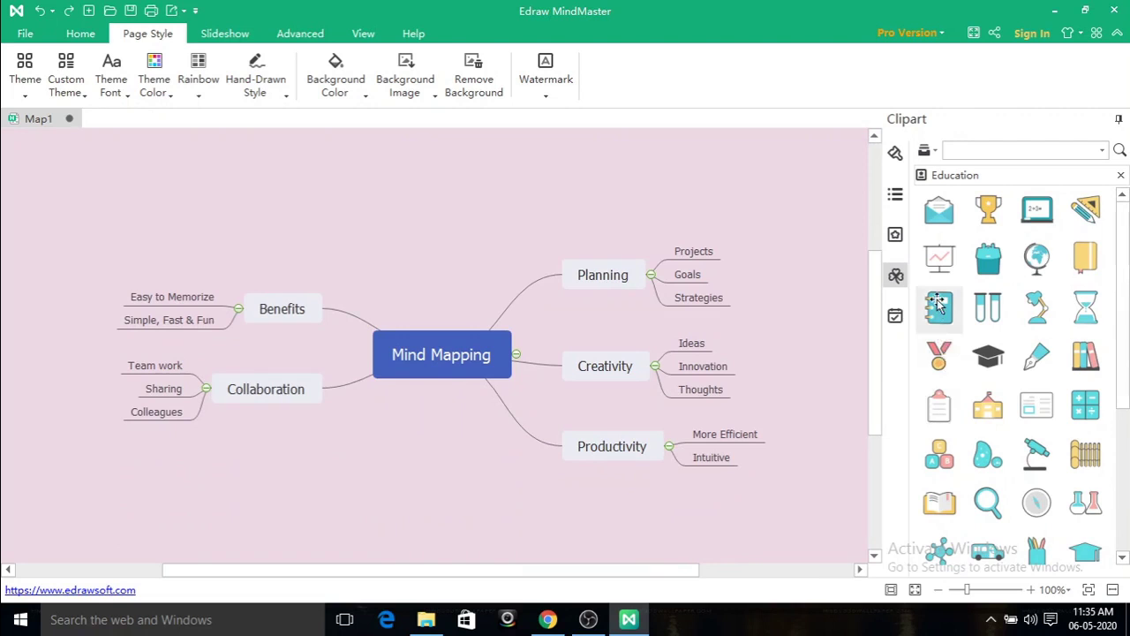
{"action": "left_click", "coordinate": [939, 304]}
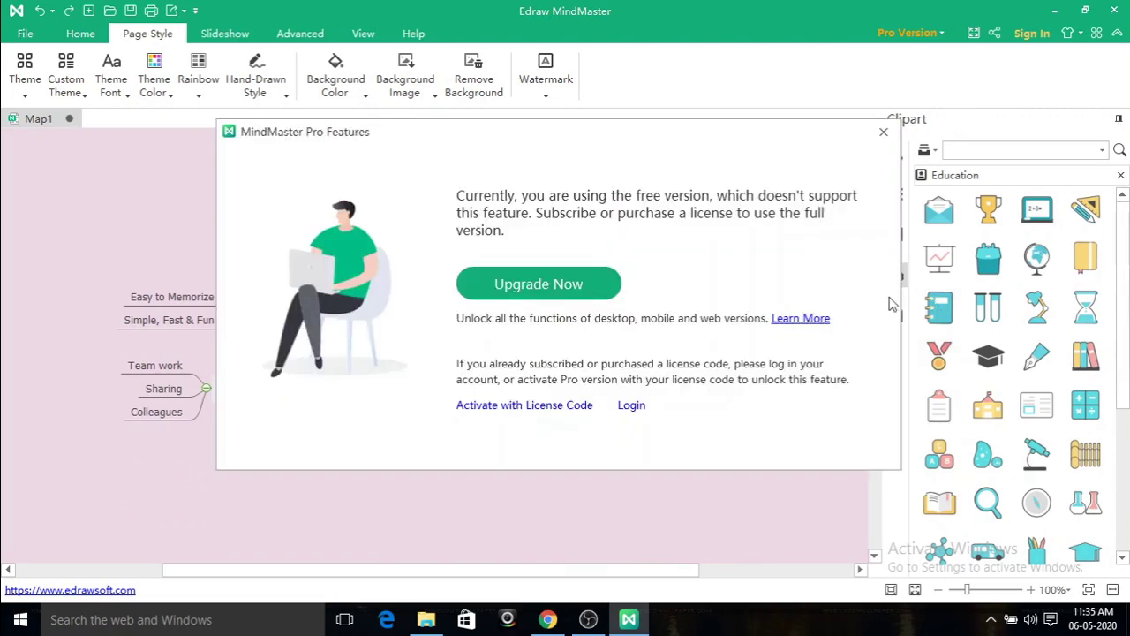
{"action": "left_click", "coordinate": [884, 133]}
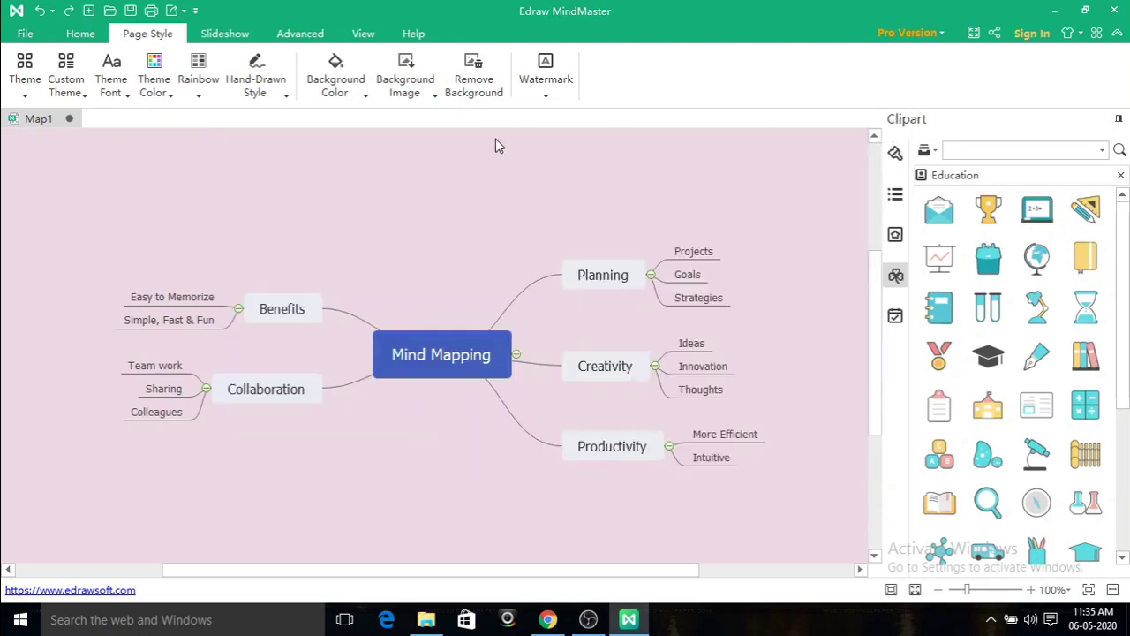
Preview the Hand-Drawn Style on the mind map without applying it.
{"action": "left_click", "coordinate": [285, 95]}
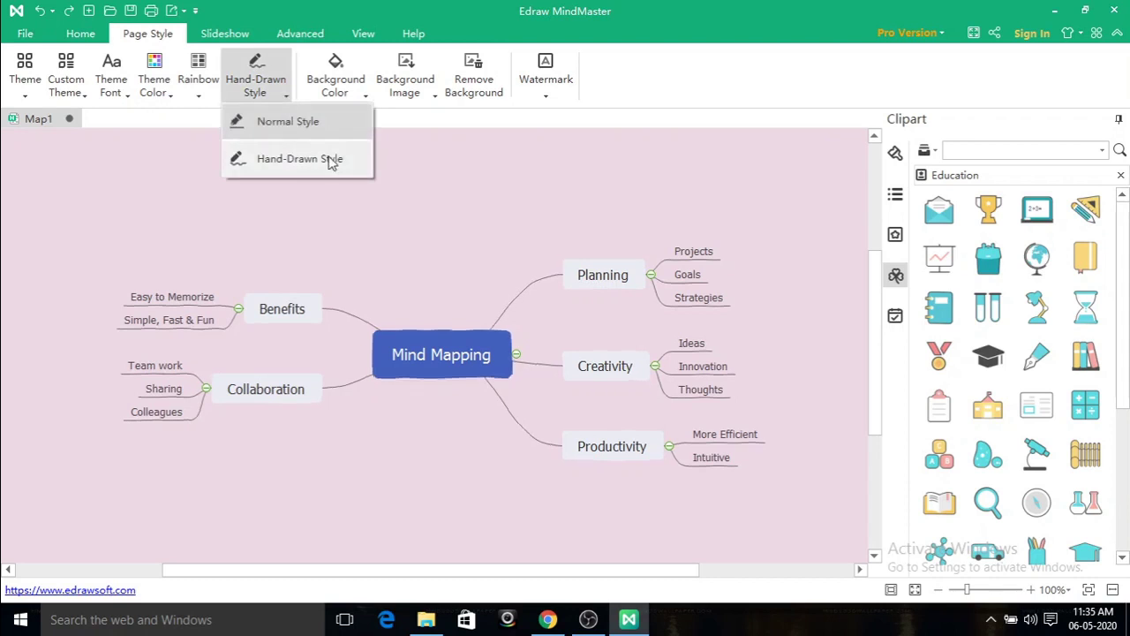
{"action": "left_click", "coordinate": [420, 226]}
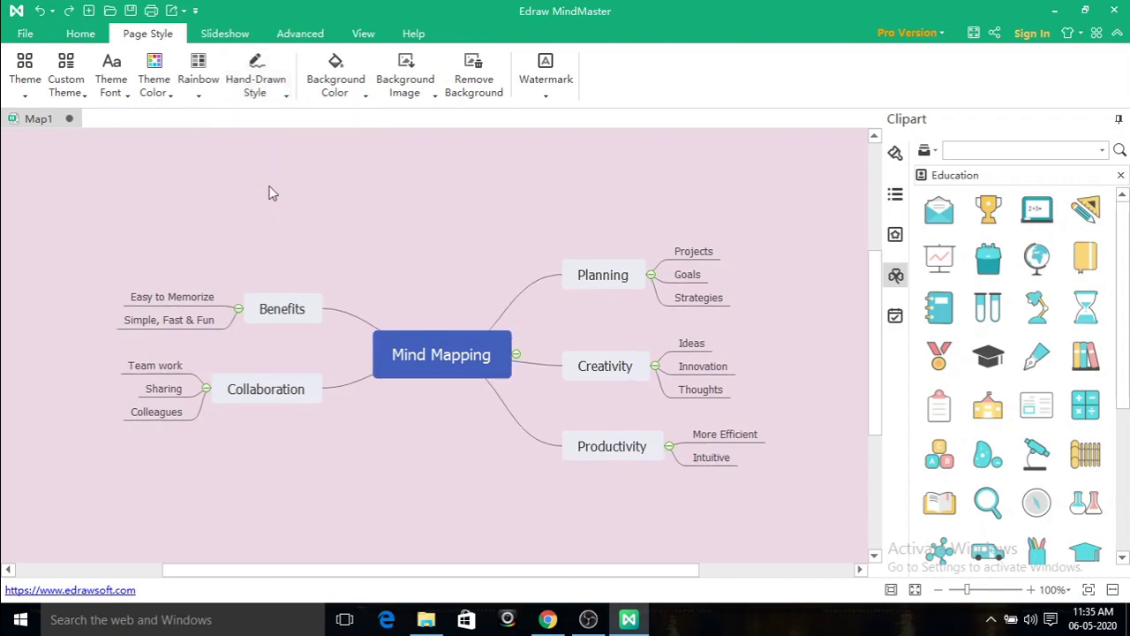
Save the map on the computer as "Mind Mapping 1" in the Mind Map folder inside Desktop > mindmap.
{"action": "left_click", "coordinate": [25, 35]}
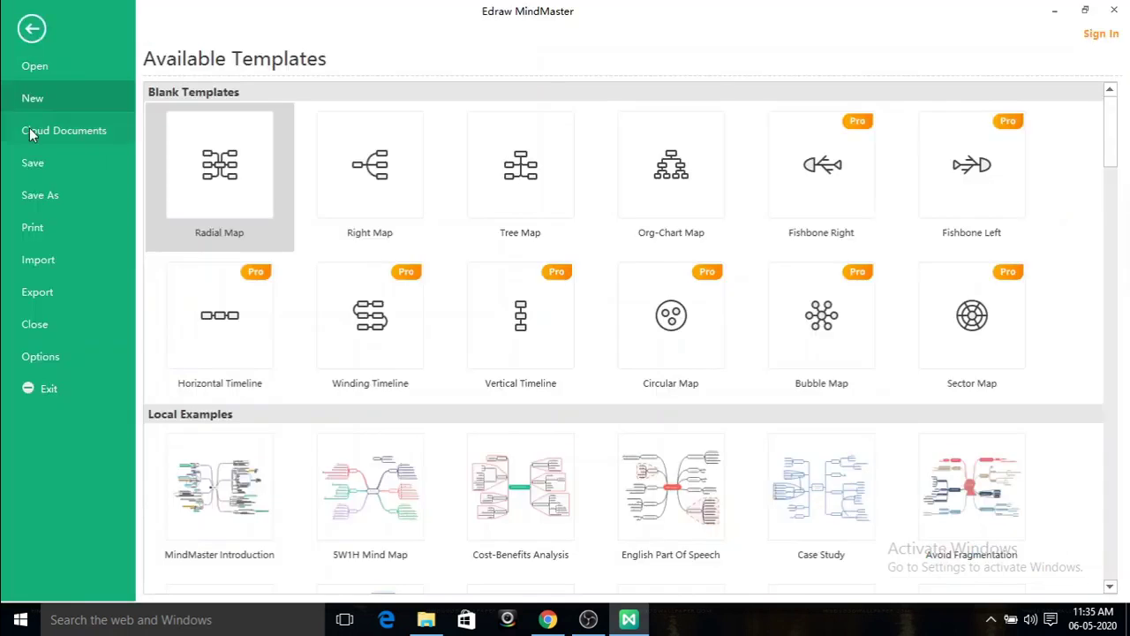
{"action": "left_click", "coordinate": [38, 189]}
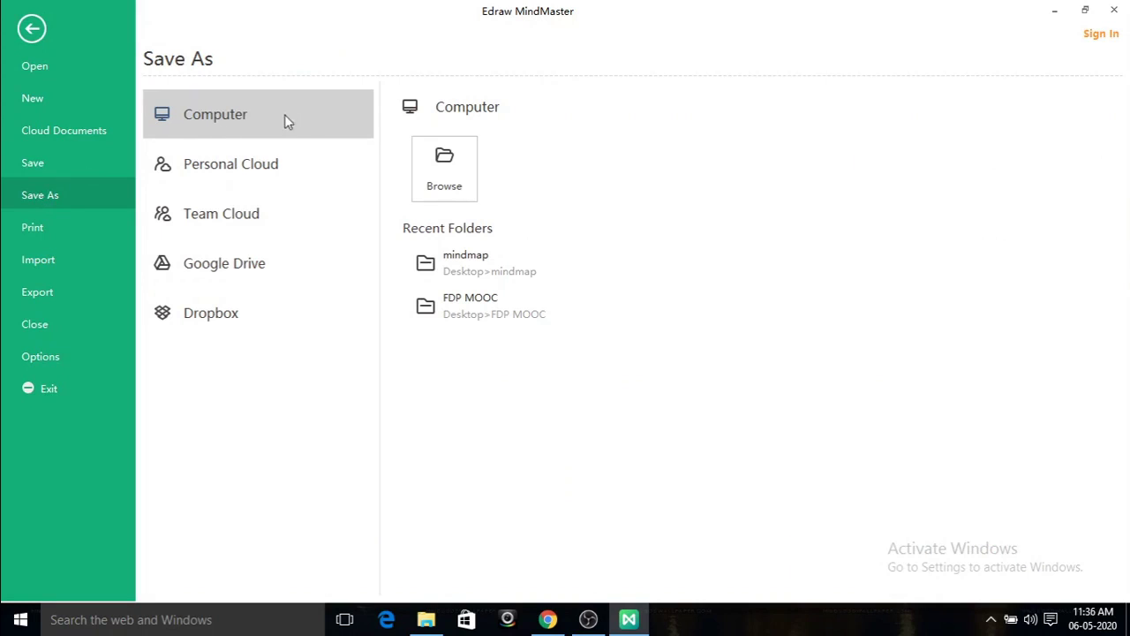
{"action": "left_click", "coordinate": [431, 173]}
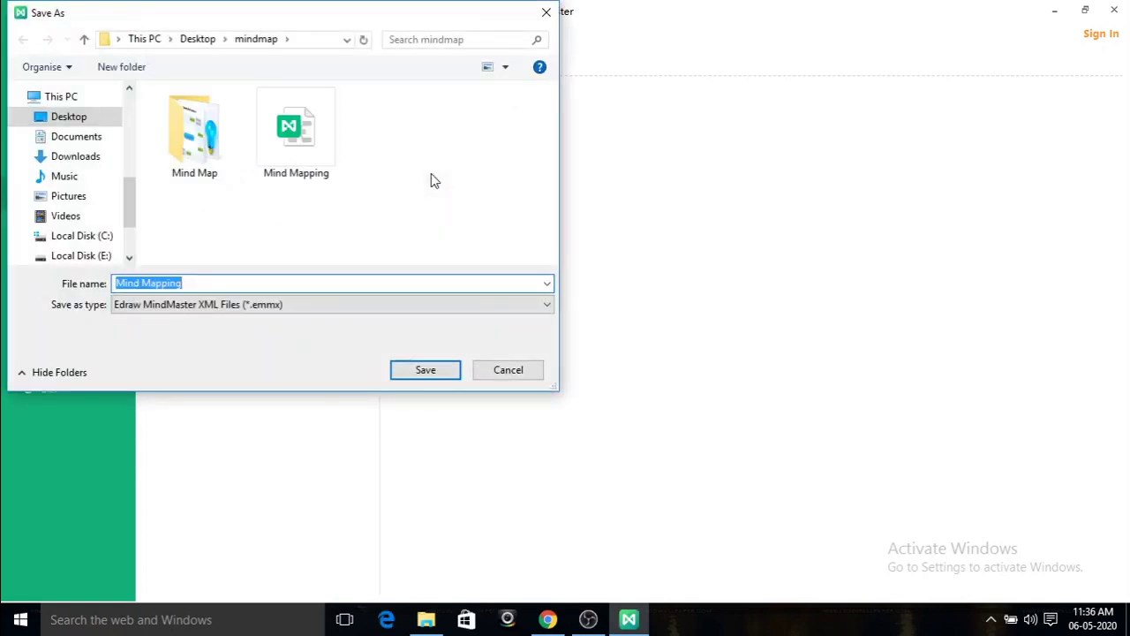
{"action": "left_click", "coordinate": [222, 282]}
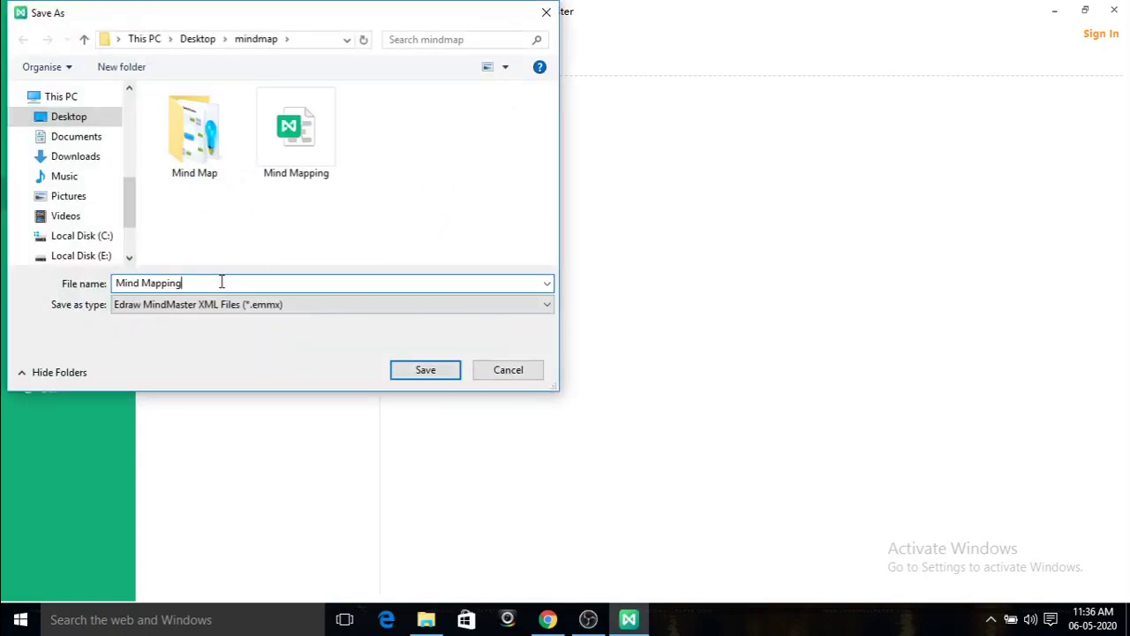
{"action": "double_click", "coordinate": [202, 175]}
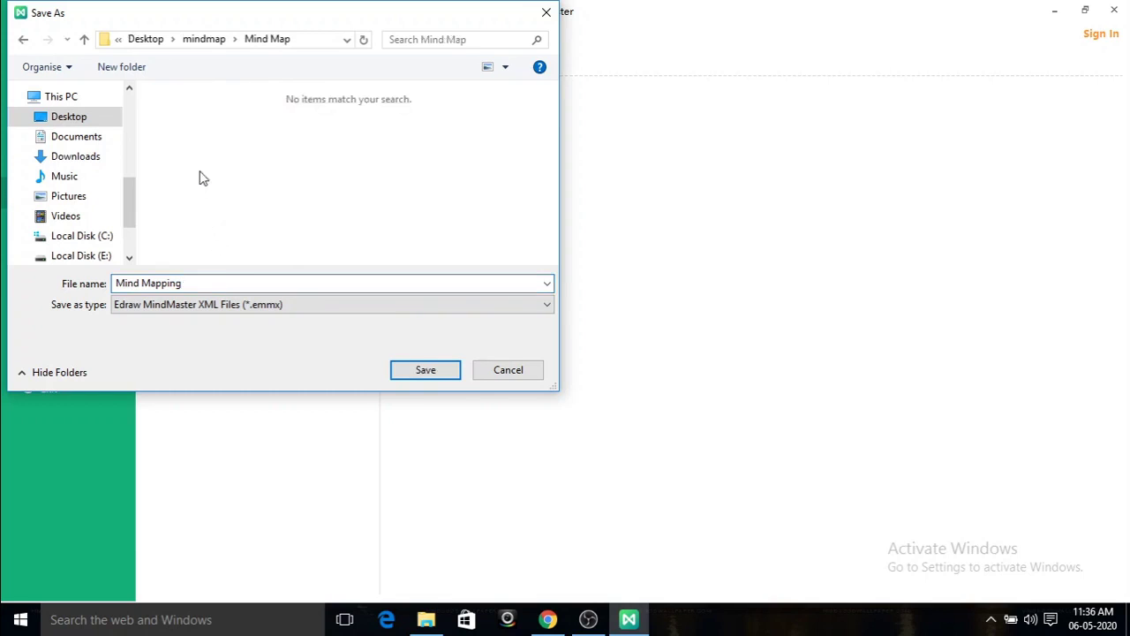
{"action": "triple_click", "coordinate": [213, 282]}
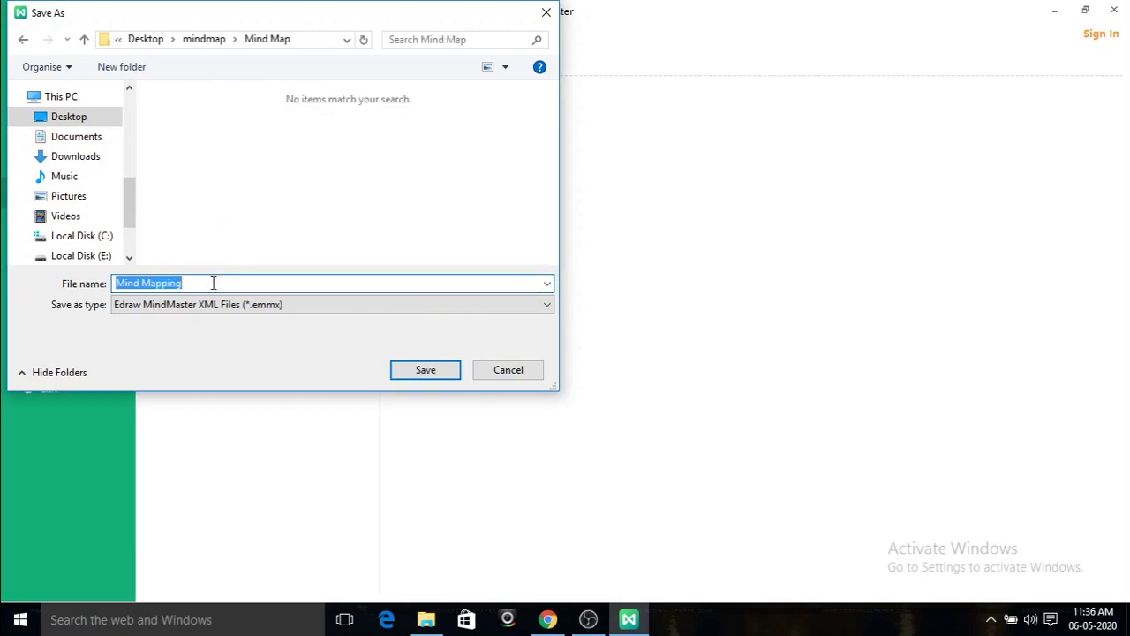
{"action": "left_click", "coordinate": [213, 283]}
{"action": "type", "text": "1"}
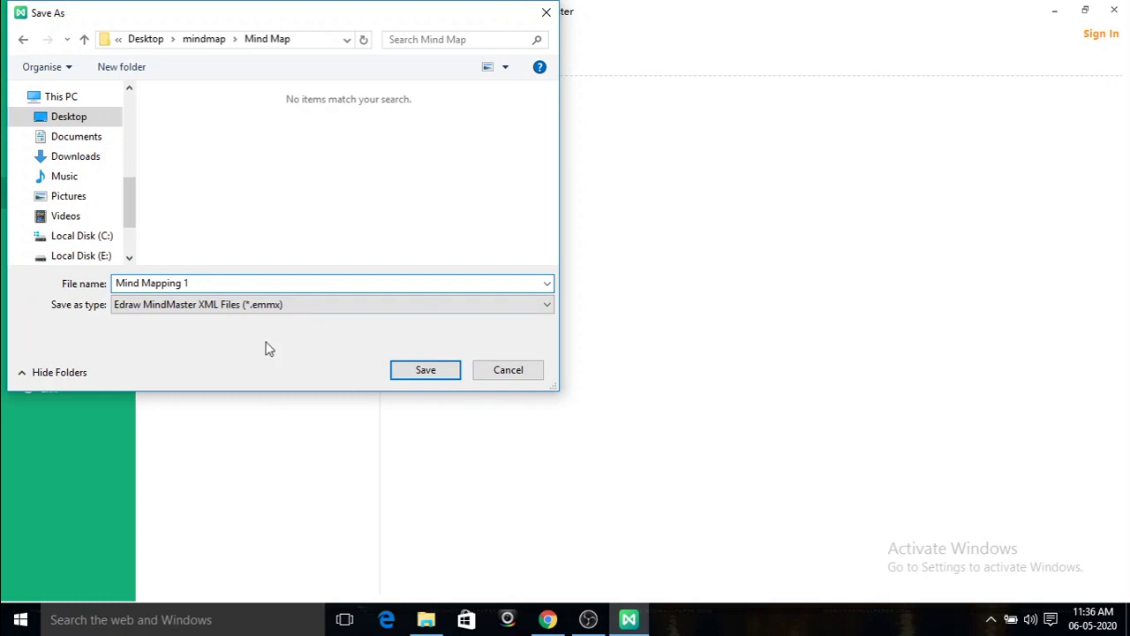
{"action": "left_click", "coordinate": [414, 374]}
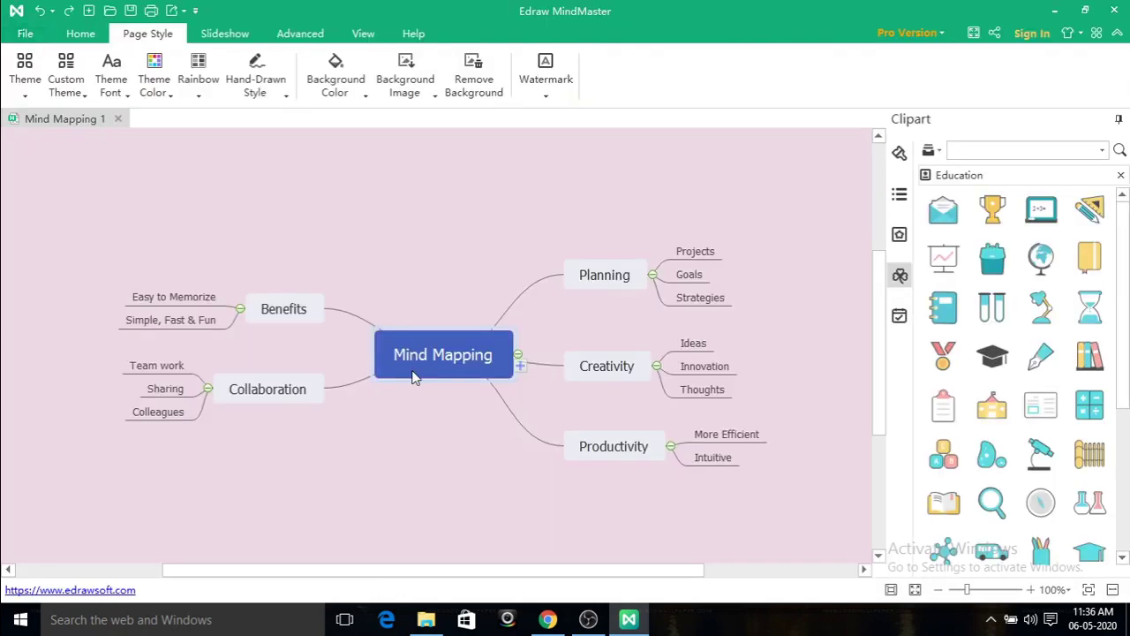